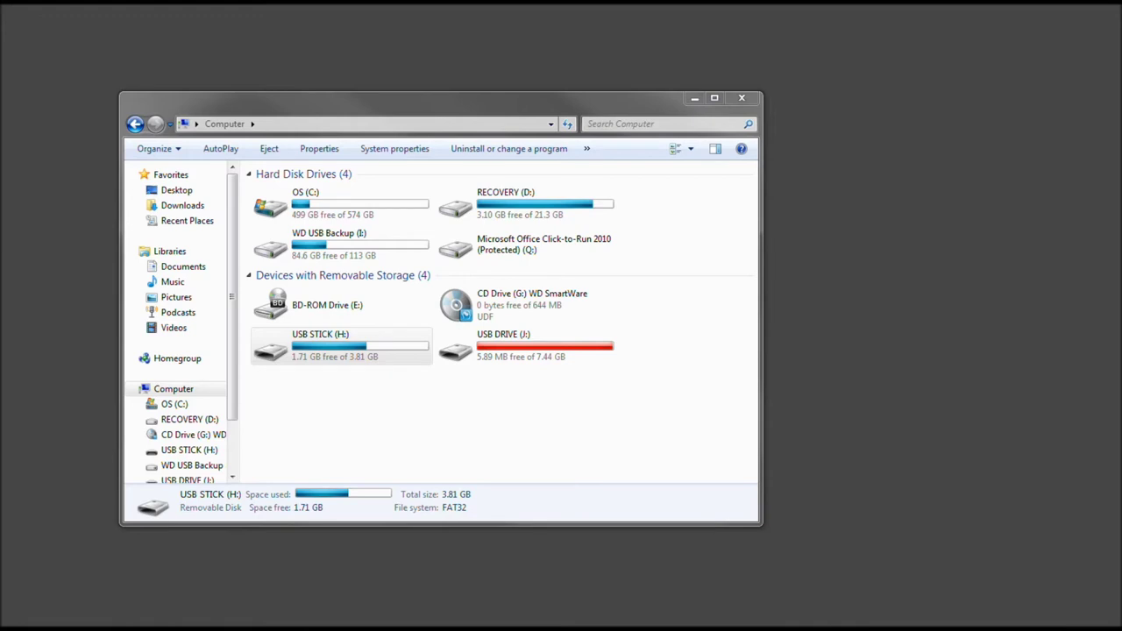
# Open the Advanced Sharing settings for the USB STICK (H:) drive
pyautogui.click(669, 405)
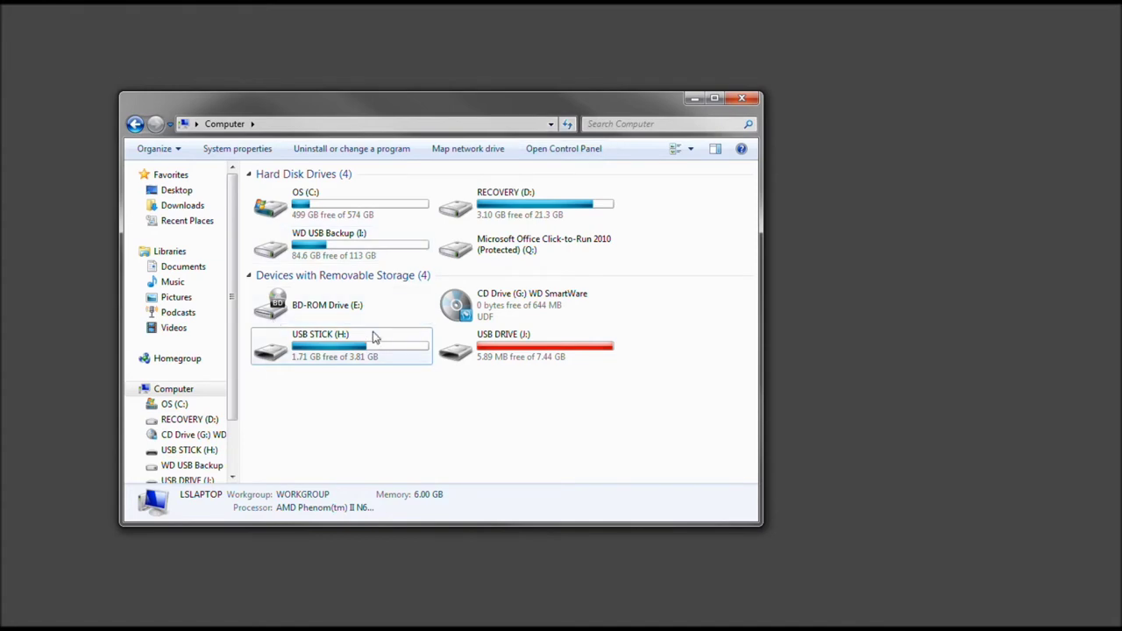
pyautogui.moveTo(351, 367)
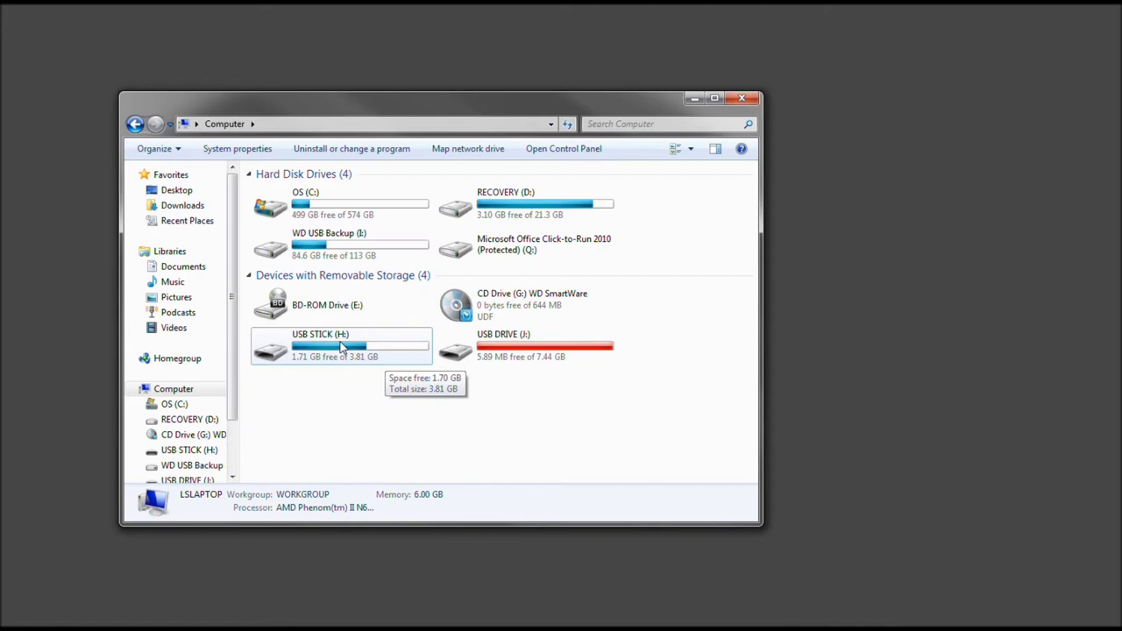
pyautogui.click(342, 348)
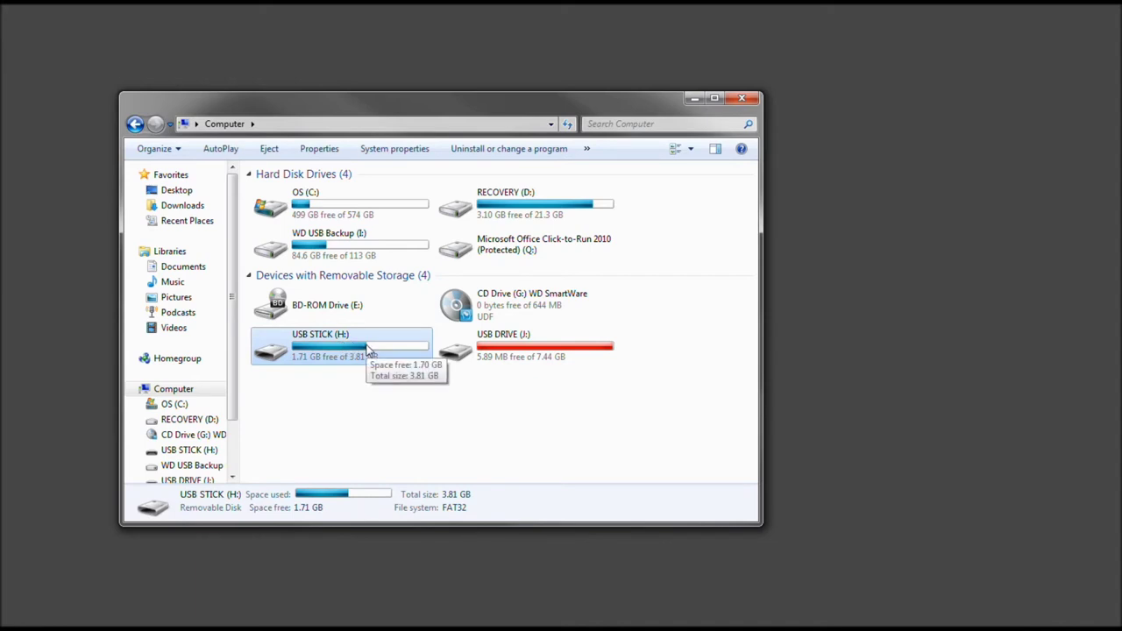
pyautogui.rightClick(367, 348)
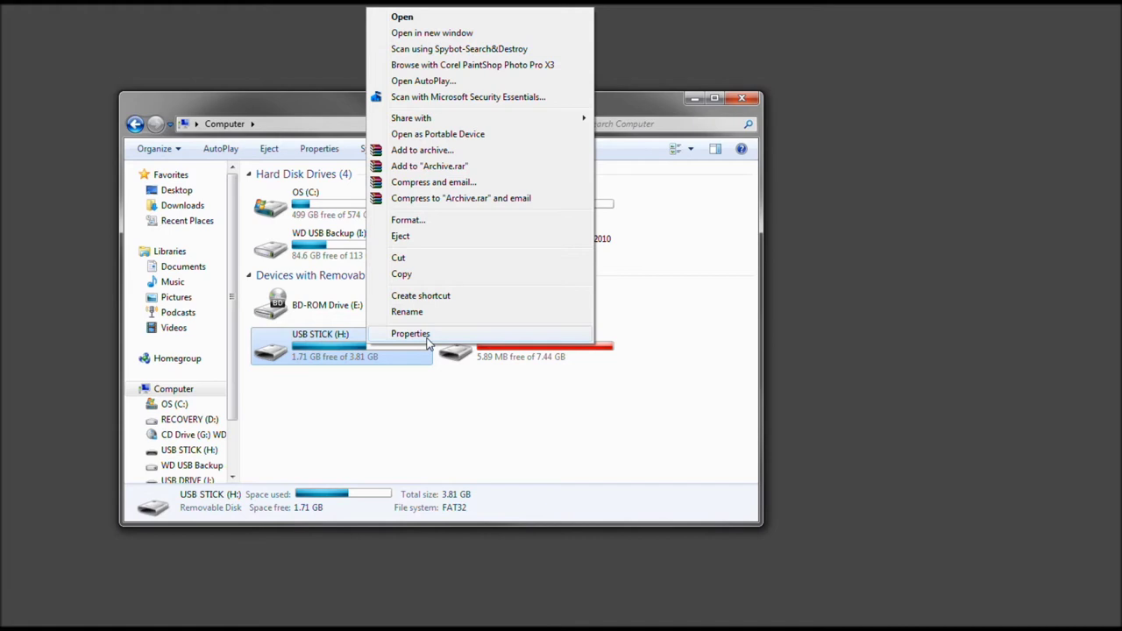
pyautogui.click(411, 334)
pyautogui.moveTo(503, 279); pyautogui.dragTo(465, 187)
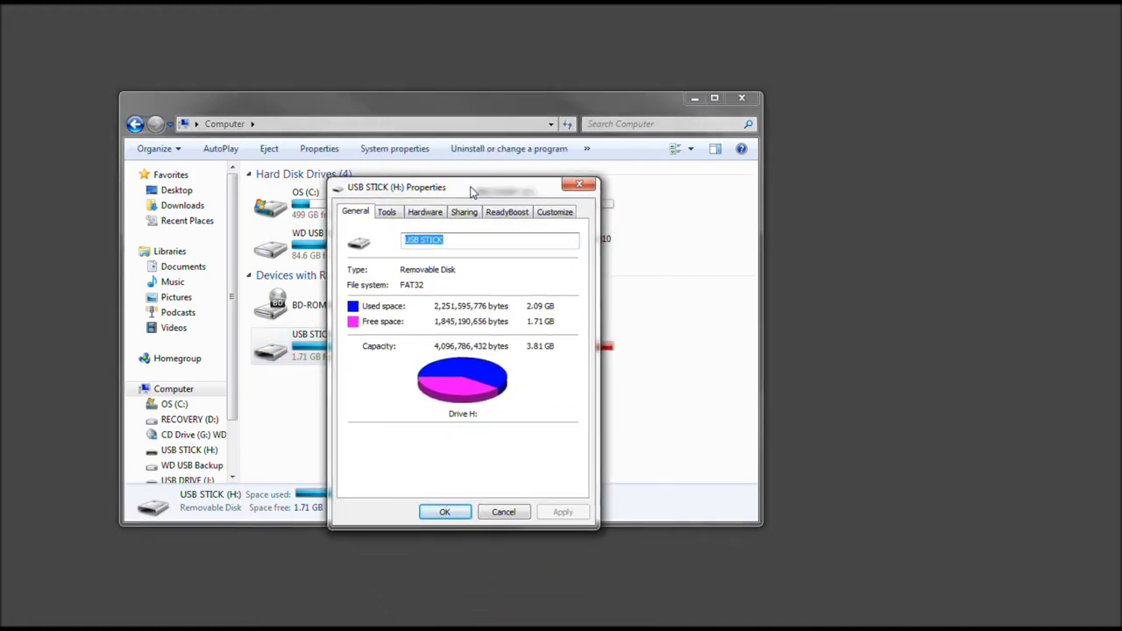
pyautogui.click(472, 216)
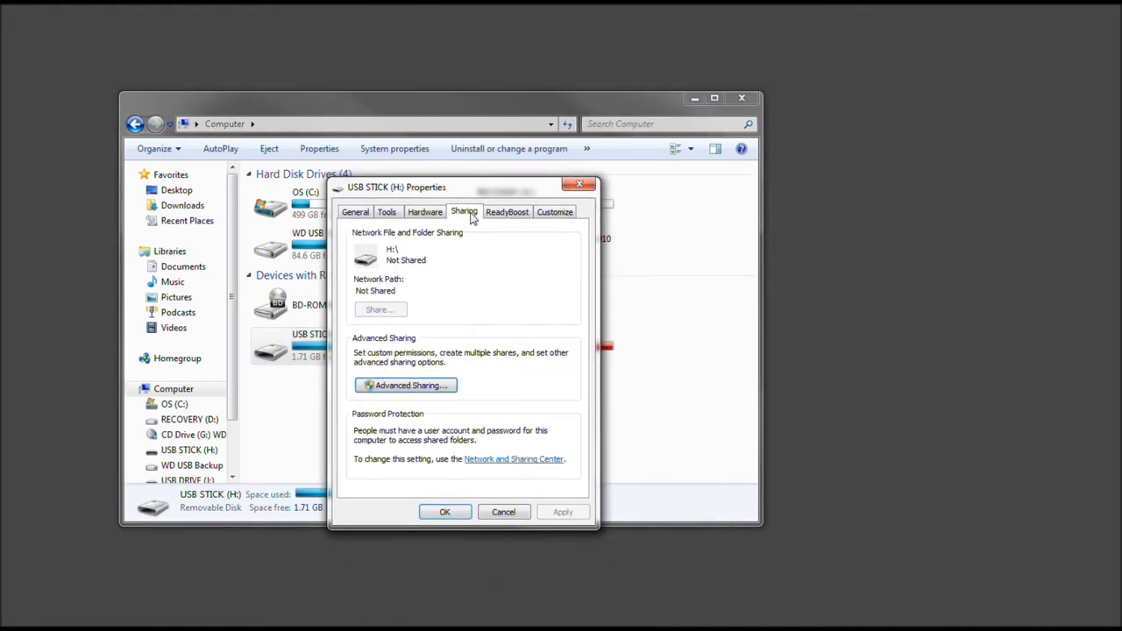
pyautogui.click(424, 391)
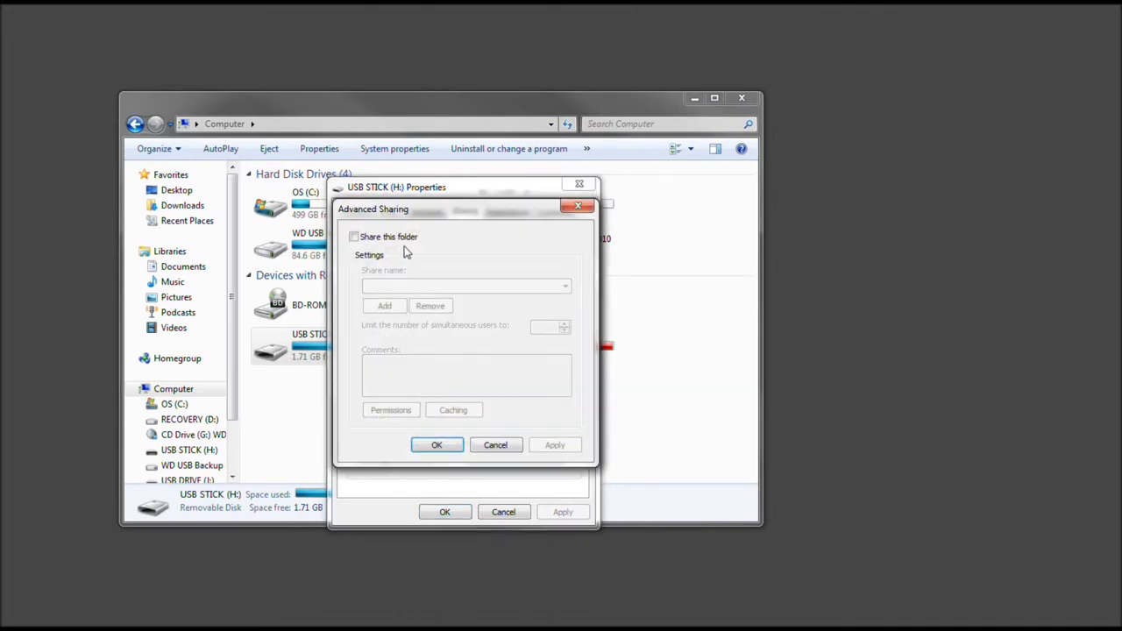
# Enable sharing of the drive with the share name SHAREDUSB and the comment "USB on Lap or Desktop PC"
pyautogui.click(403, 238)
pyautogui.click(415, 287)
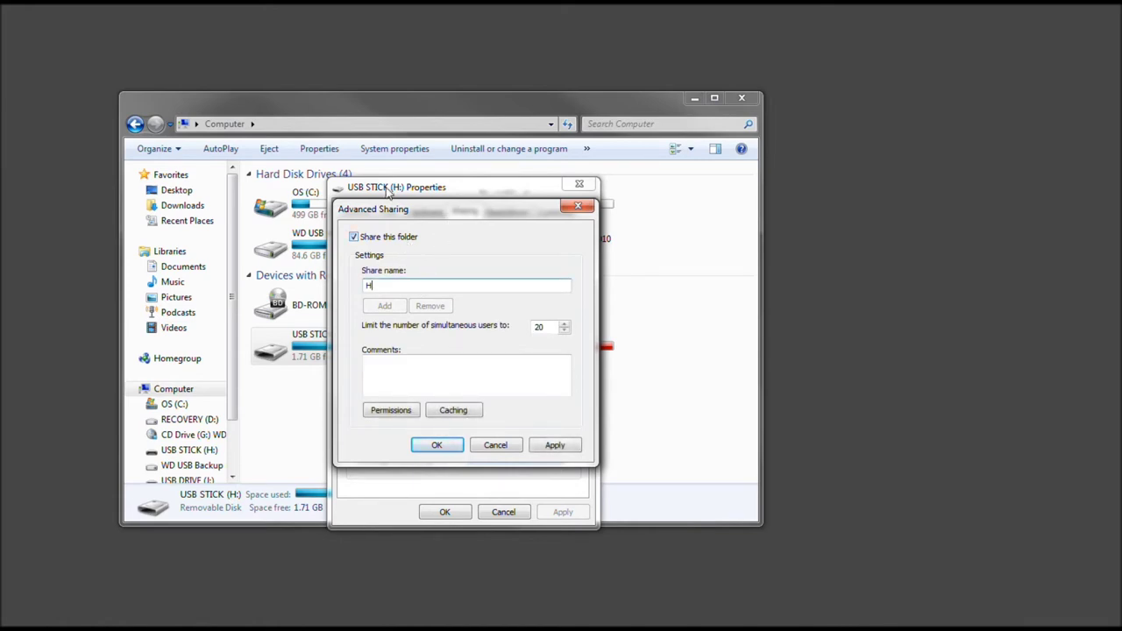
pyautogui.doubleClick(430, 285)
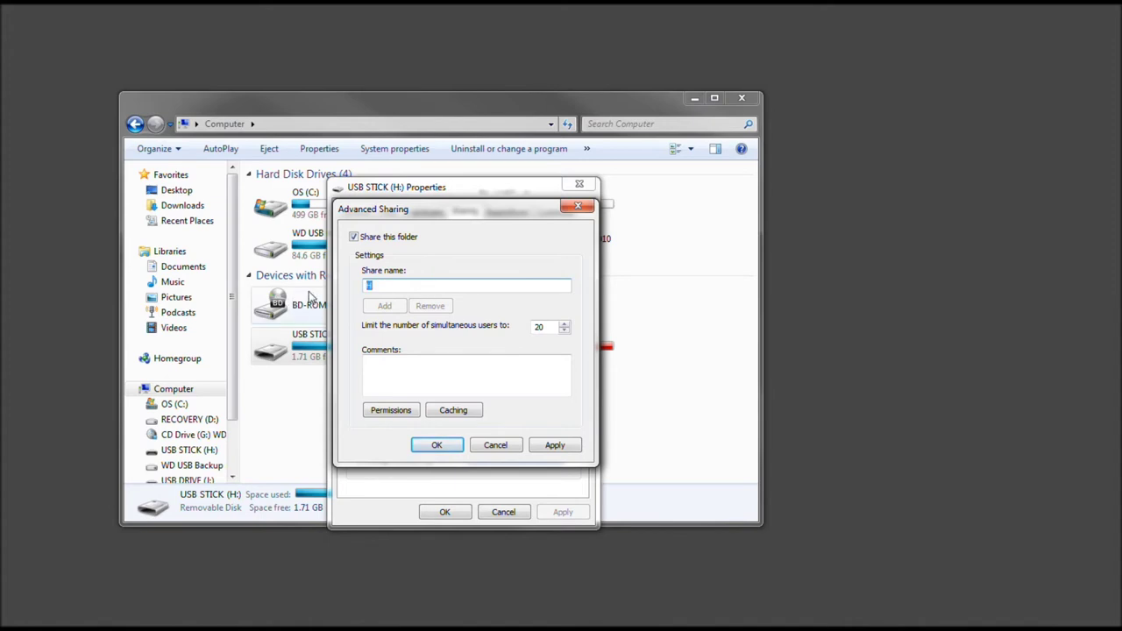
pyautogui.write('SHAREDUSB')
pyautogui.click(415, 377)
pyautogui.write('USB on ')
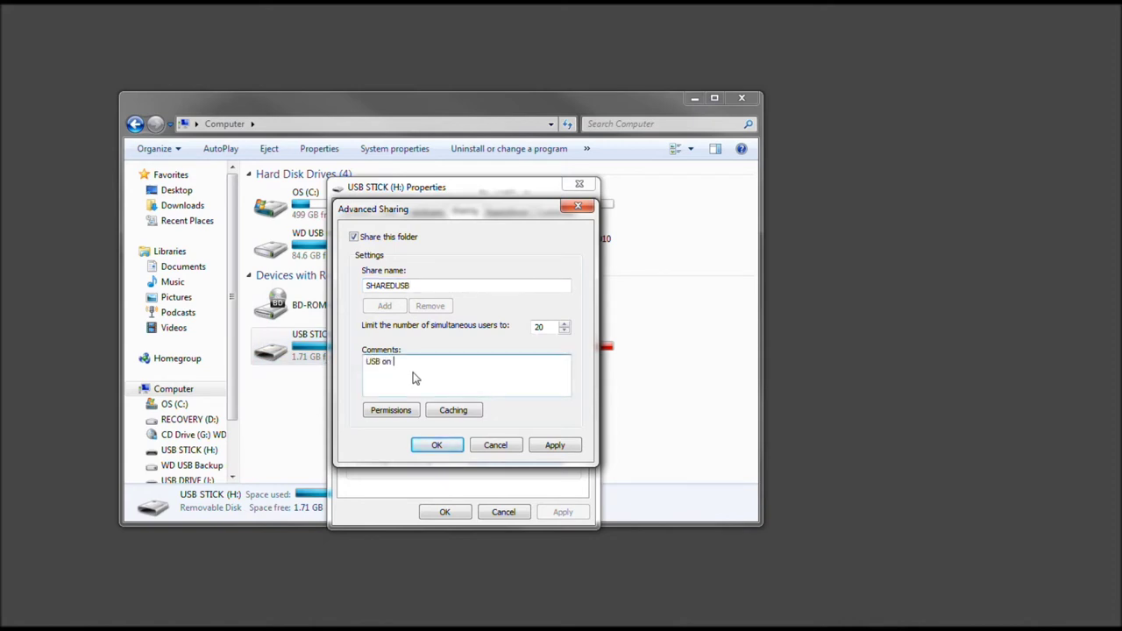
pyautogui.write('Lap or Desktop PC')
# Allow Full Control for Everyone in the SHAREDUSB share permissions
pyautogui.click(398, 412)
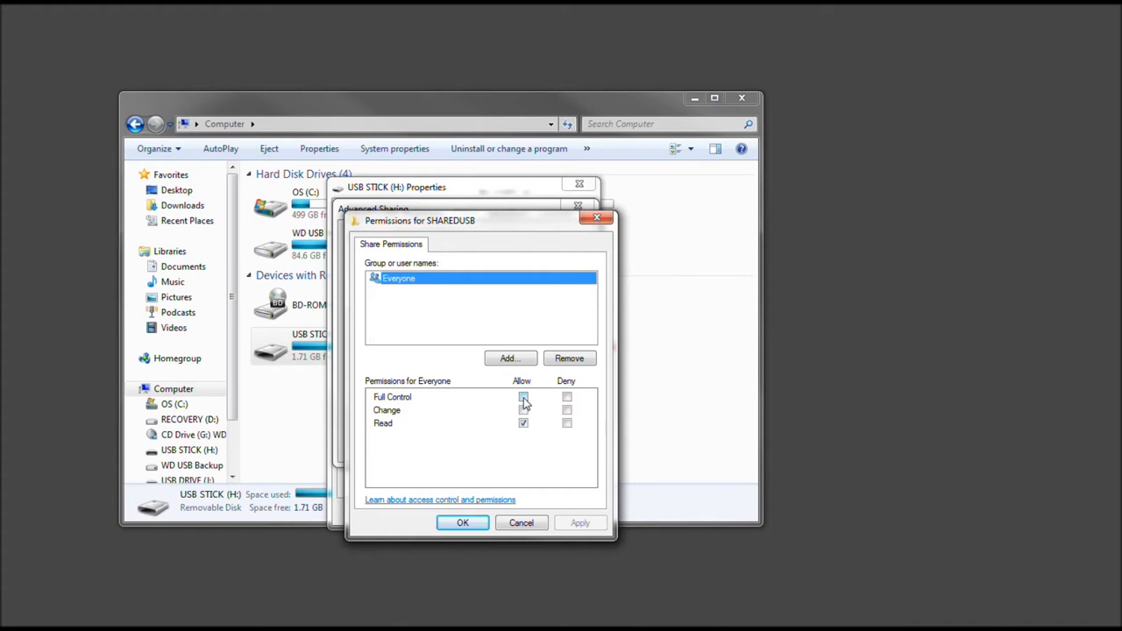
pyautogui.click(523, 398)
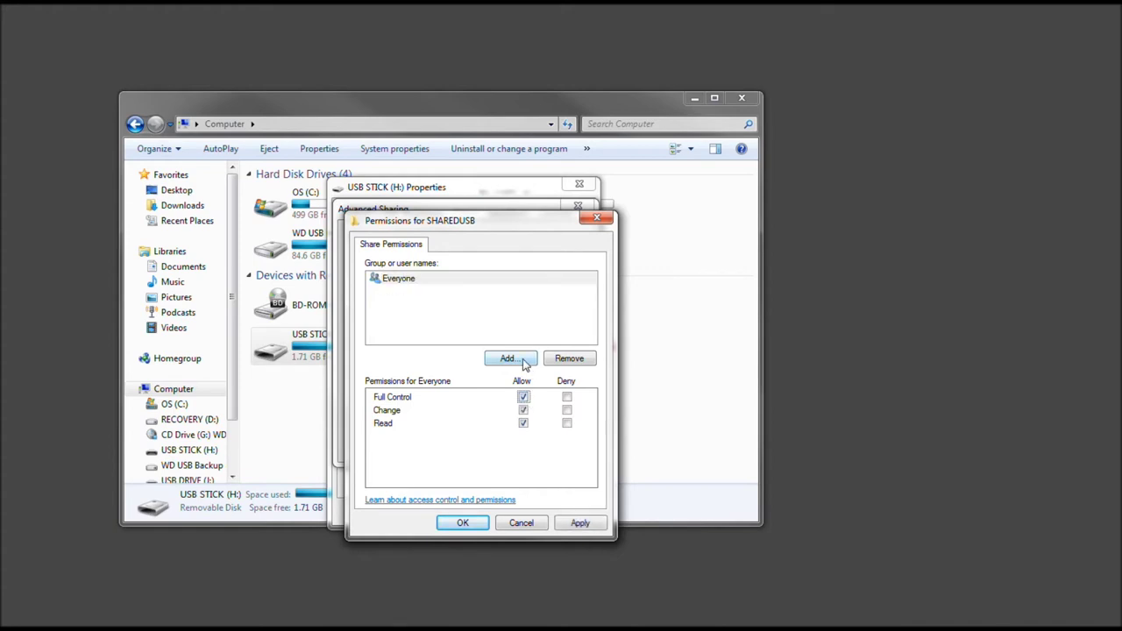
# Try adding the Administrator account from a search of users and groups to the share permissions, and remove it again
pyautogui.click(523, 364)
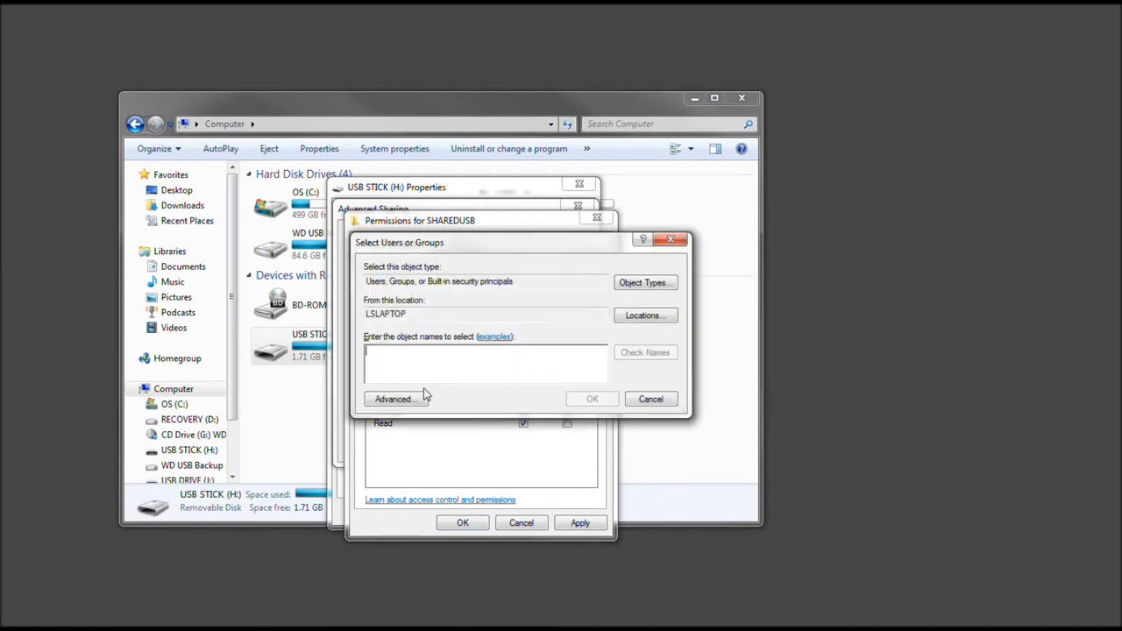
pyautogui.click(397, 399)
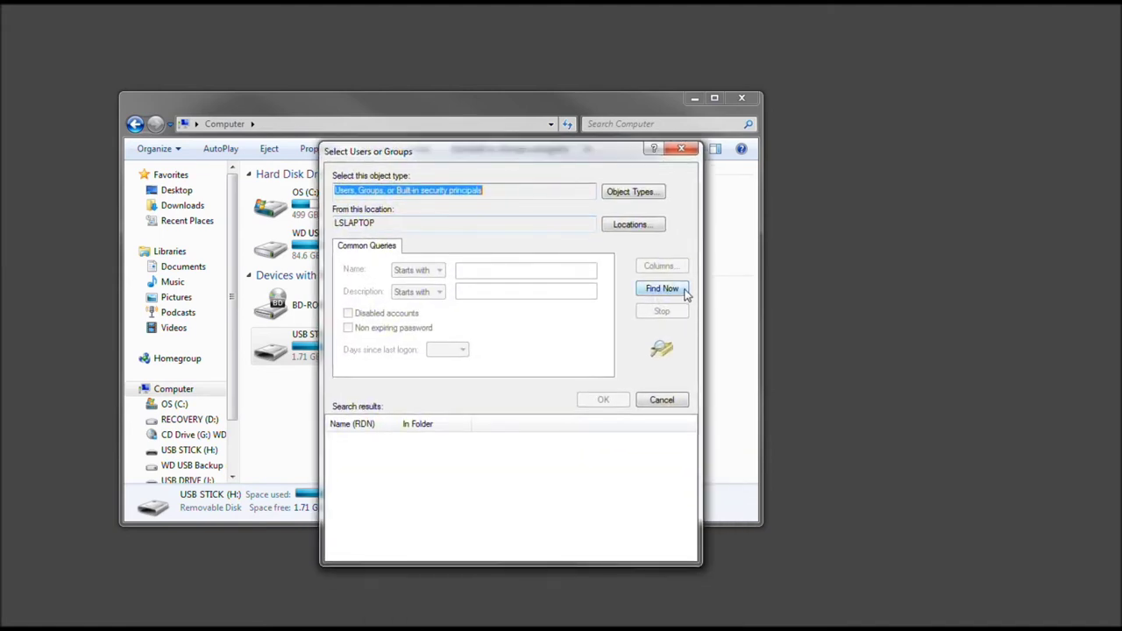
pyautogui.click(685, 292)
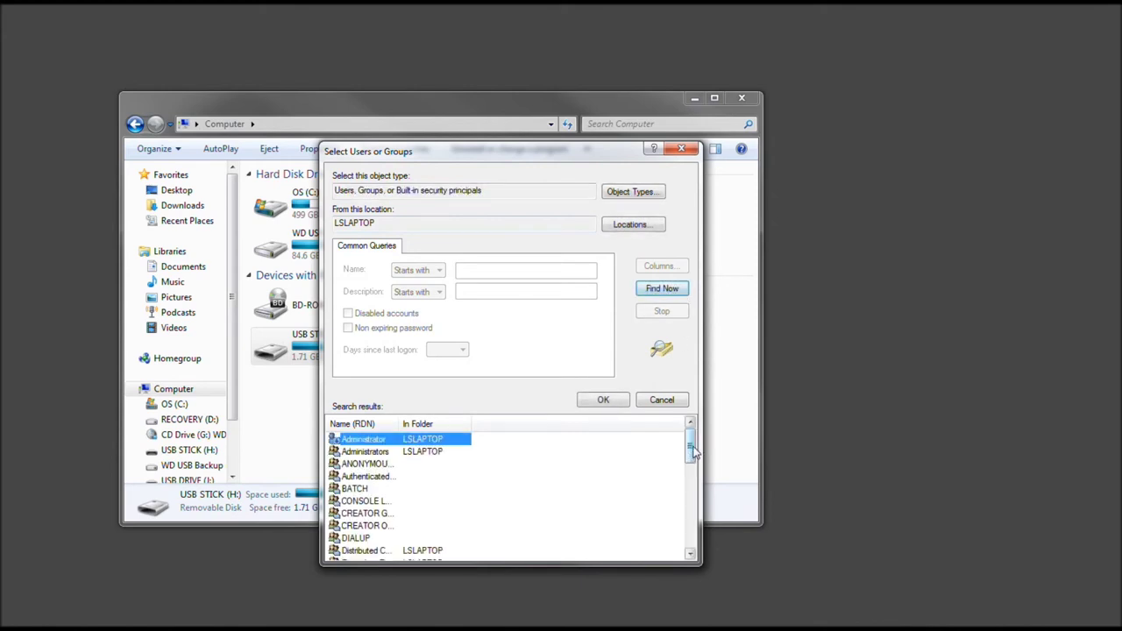
pyautogui.moveTo(693, 446)
pyautogui.mouseDown()
pyautogui.moveTo(692, 537)
pyautogui.moveTo(687, 431)
pyautogui.mouseUp()
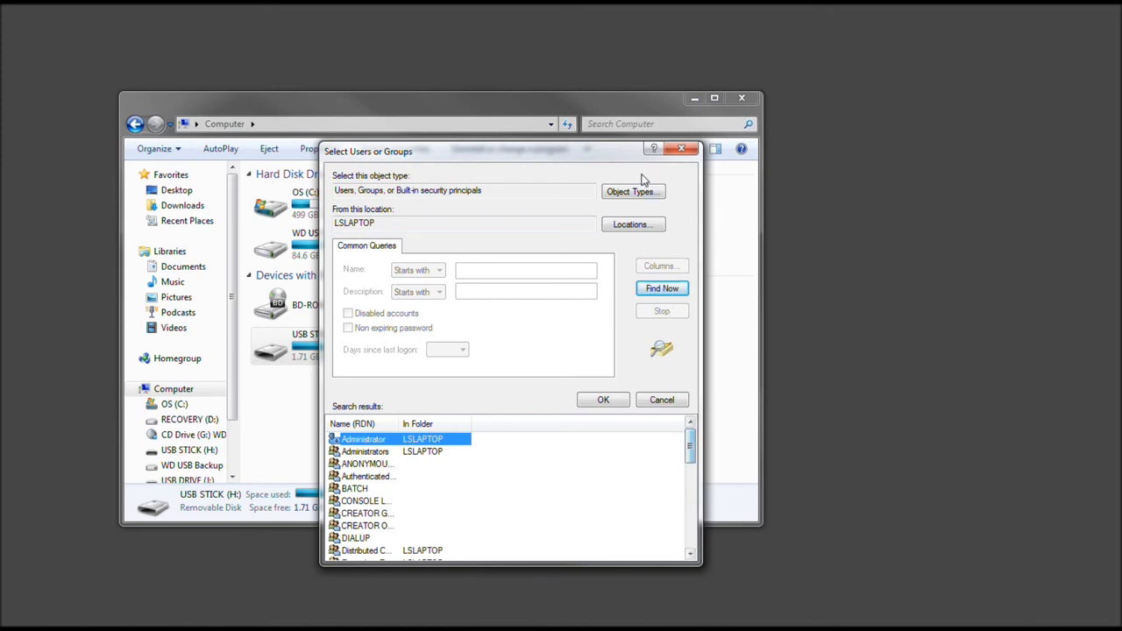
pyautogui.doubleClick(372, 440)
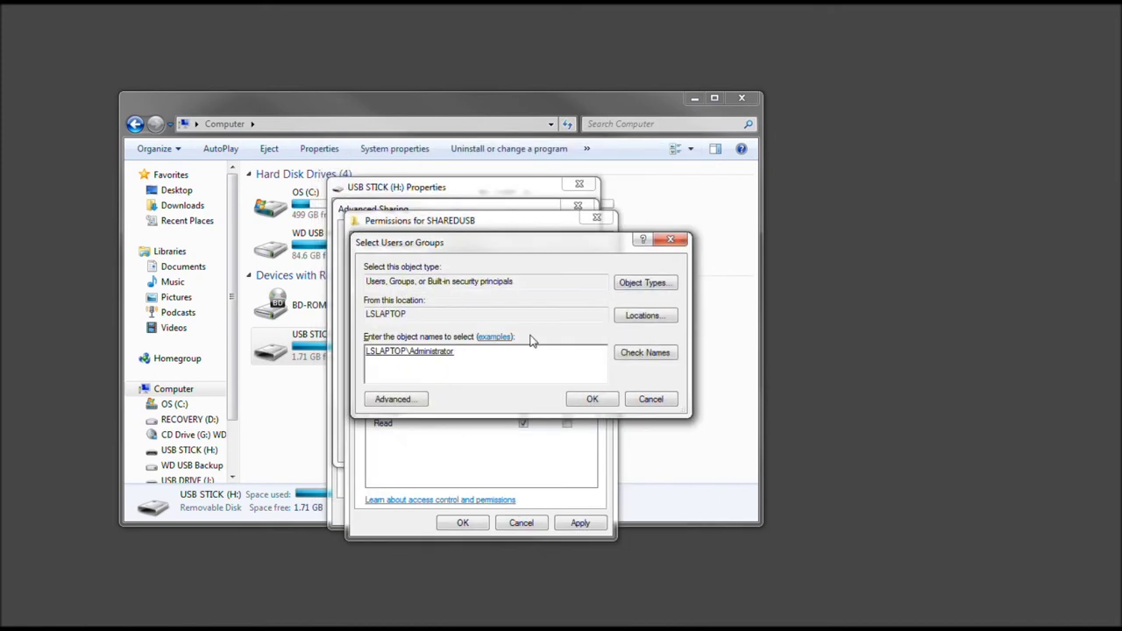
pyautogui.click(592, 399)
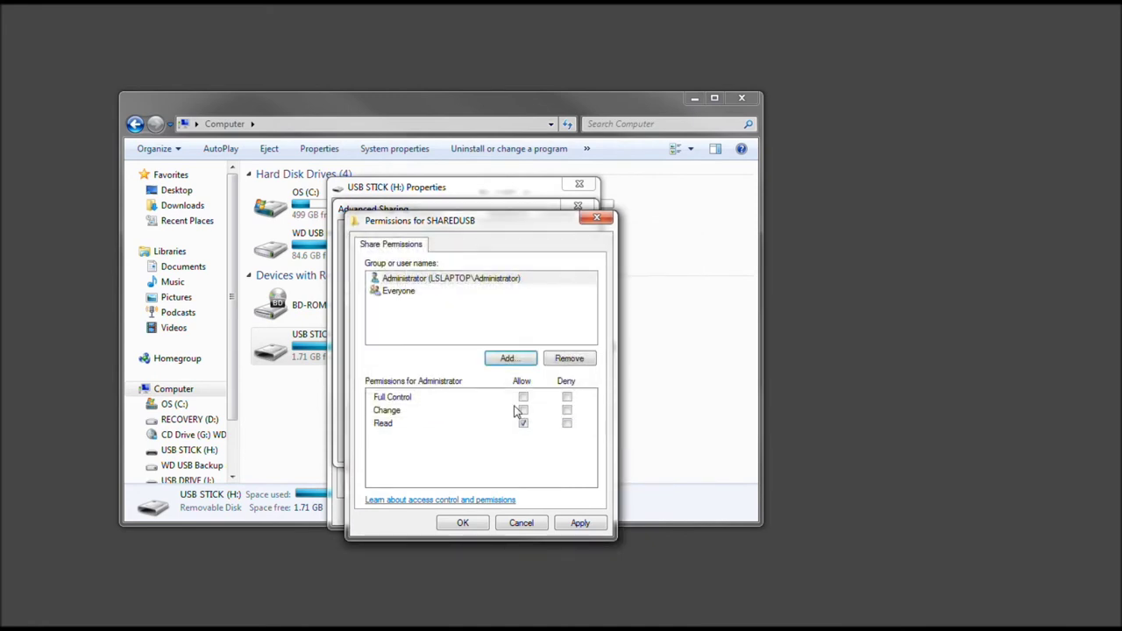
pyautogui.click(506, 278)
pyautogui.click(570, 359)
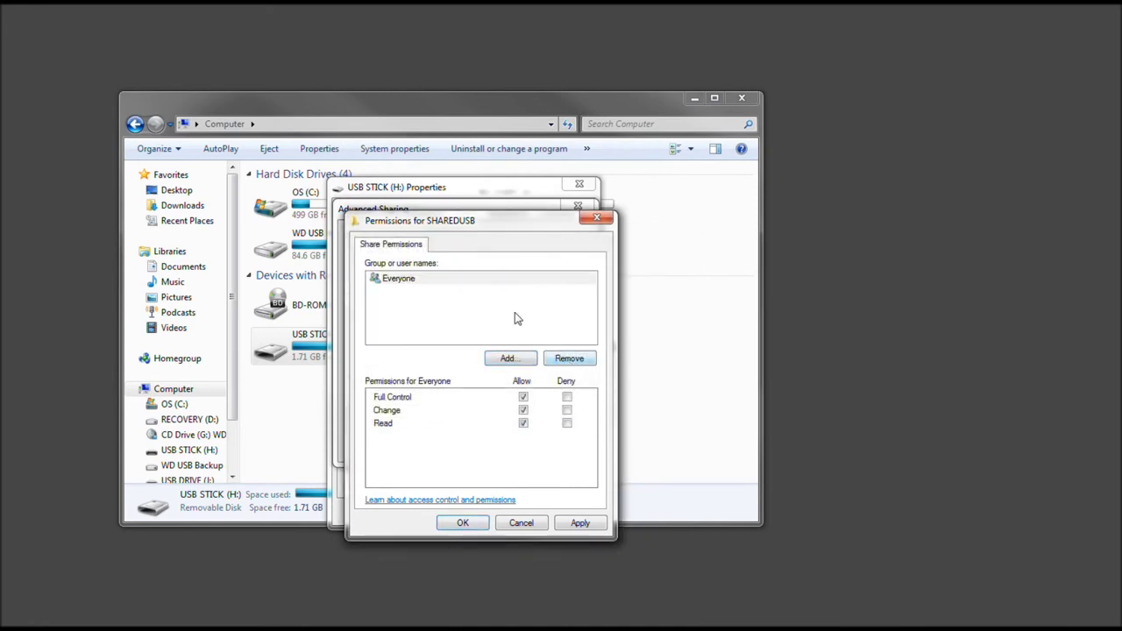
# Apply the share permissions for Everyone and return to the advanced sharing settings
pyautogui.click(469, 279)
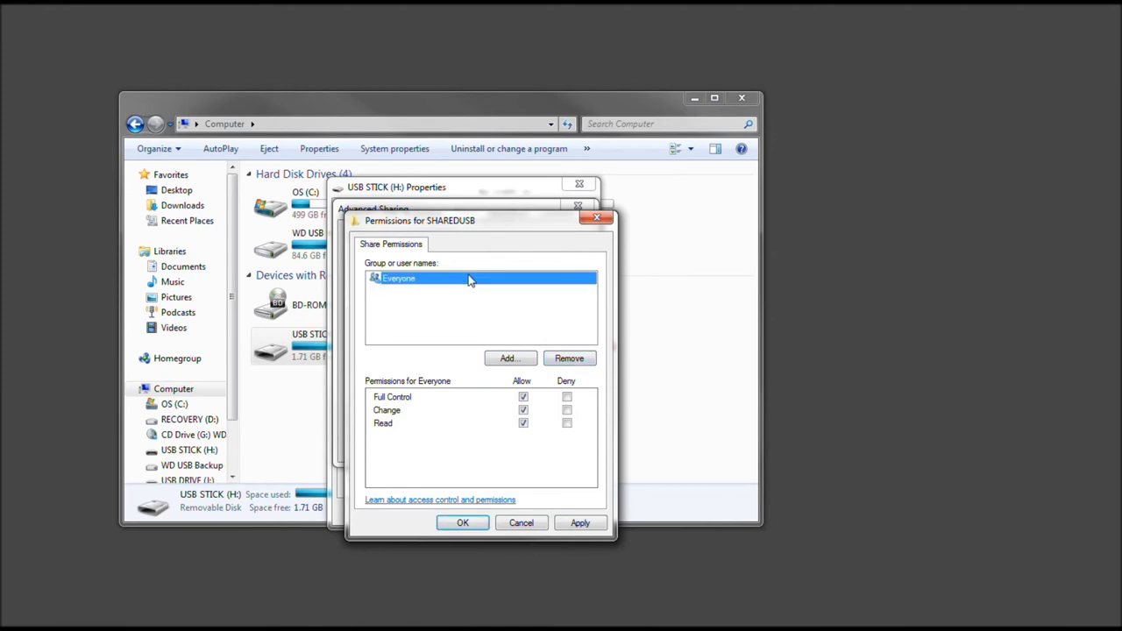
pyautogui.click(579, 524)
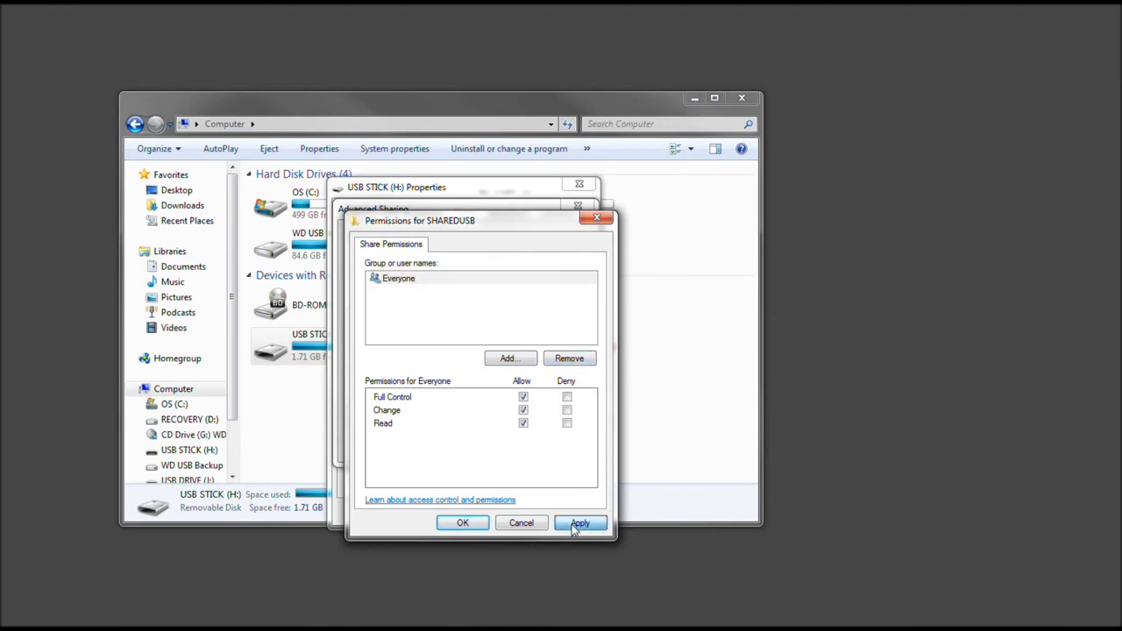
pyautogui.click(462, 522)
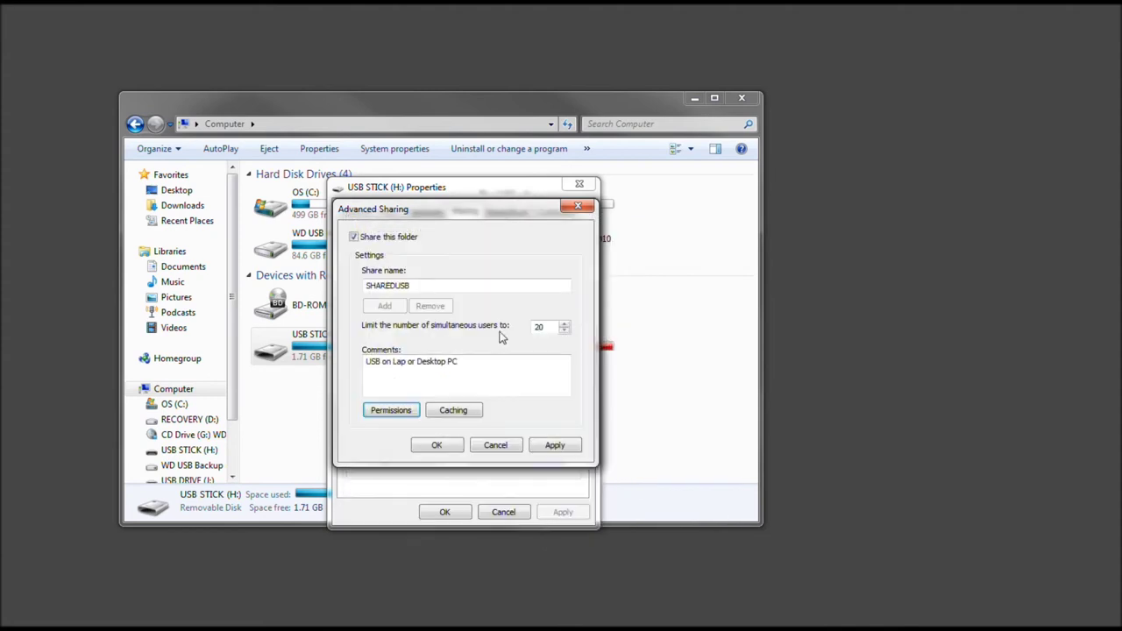
# Check the share's offline caching options without changing them, and confirm the advanced sharing settings, closing the drive's properties
pyautogui.click(454, 410)
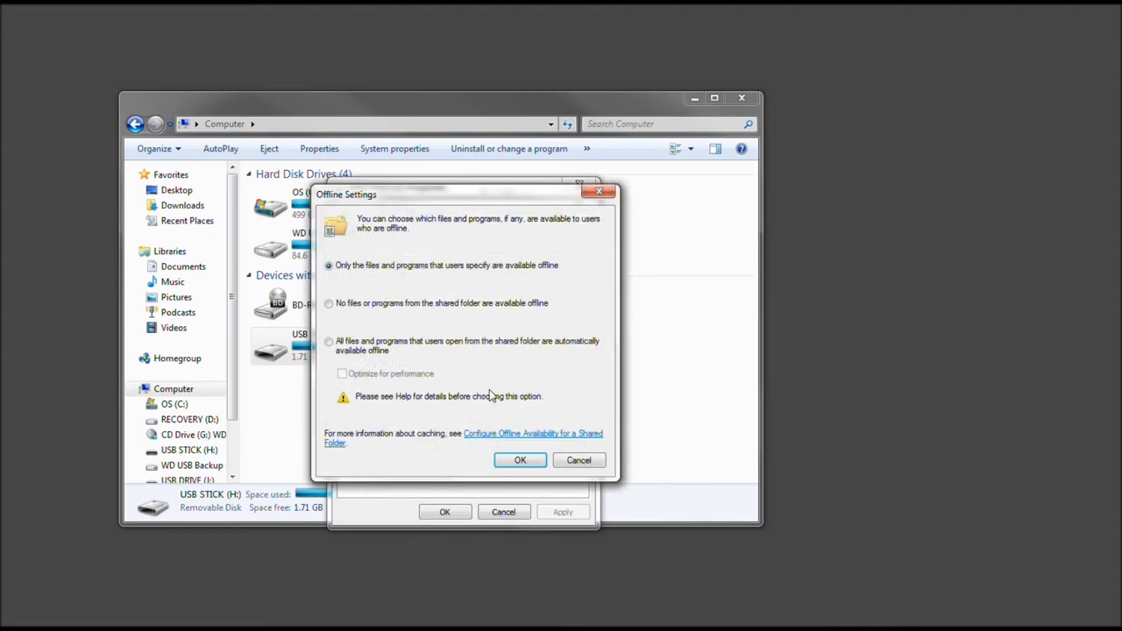
pyautogui.click(578, 461)
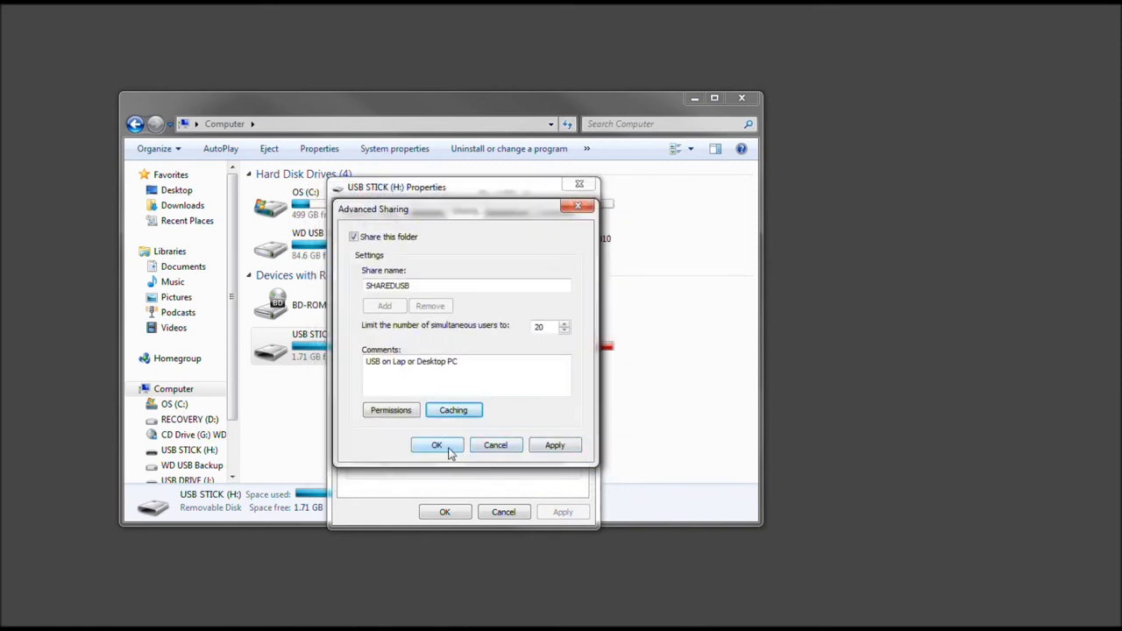
pyautogui.click(438, 447)
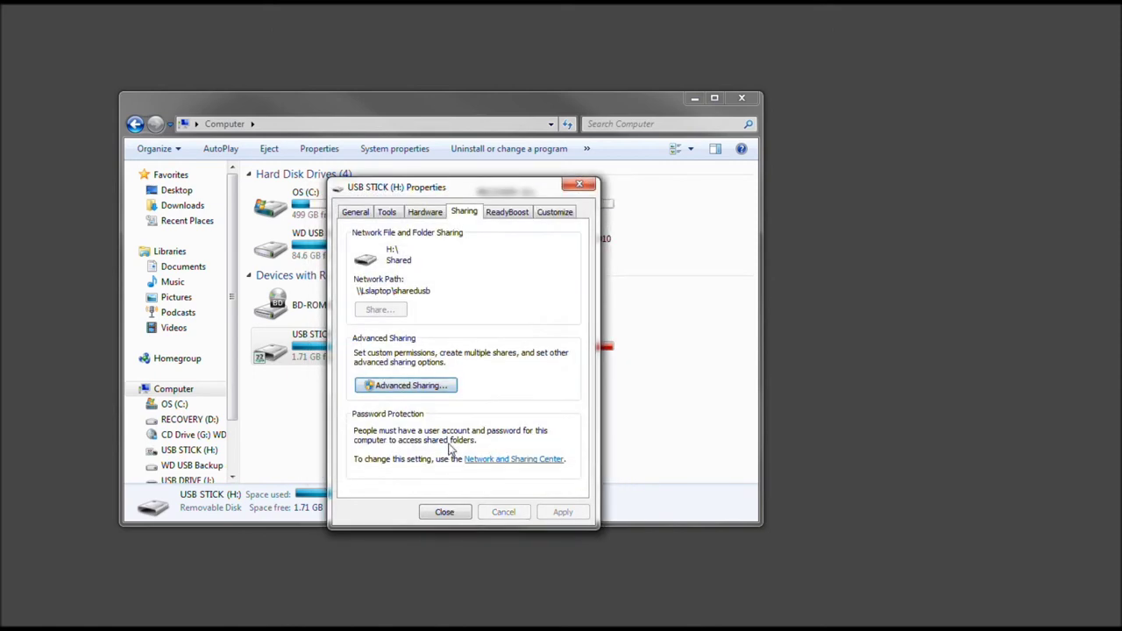
pyautogui.click(443, 512)
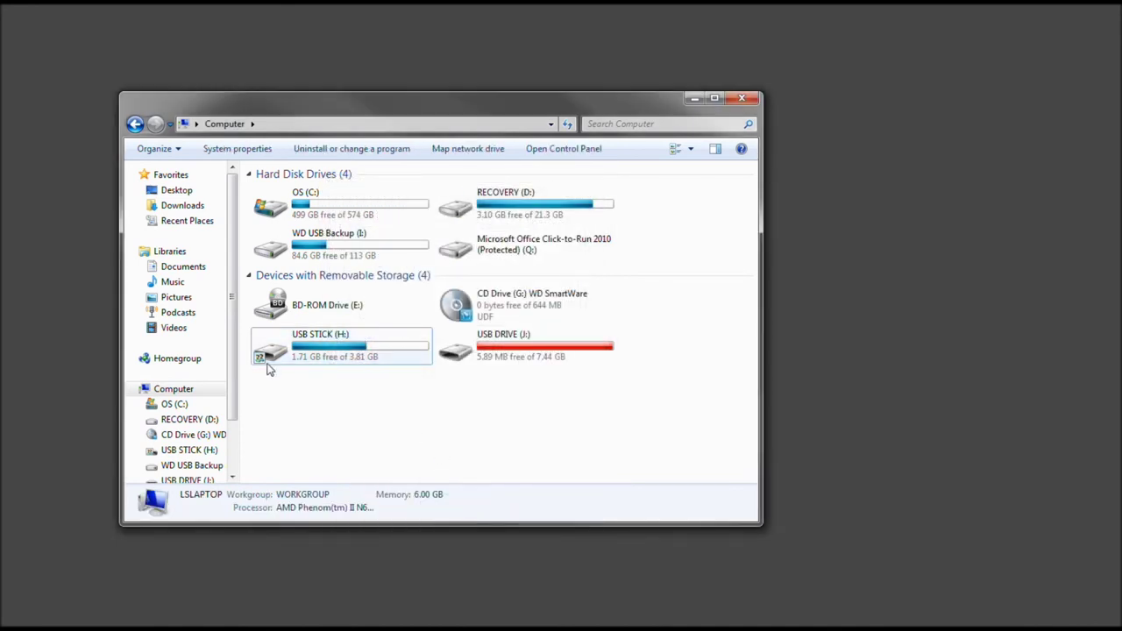
# Open the sharing properties of the shared USB STICK (H:) drive
pyautogui.moveTo(261, 364)
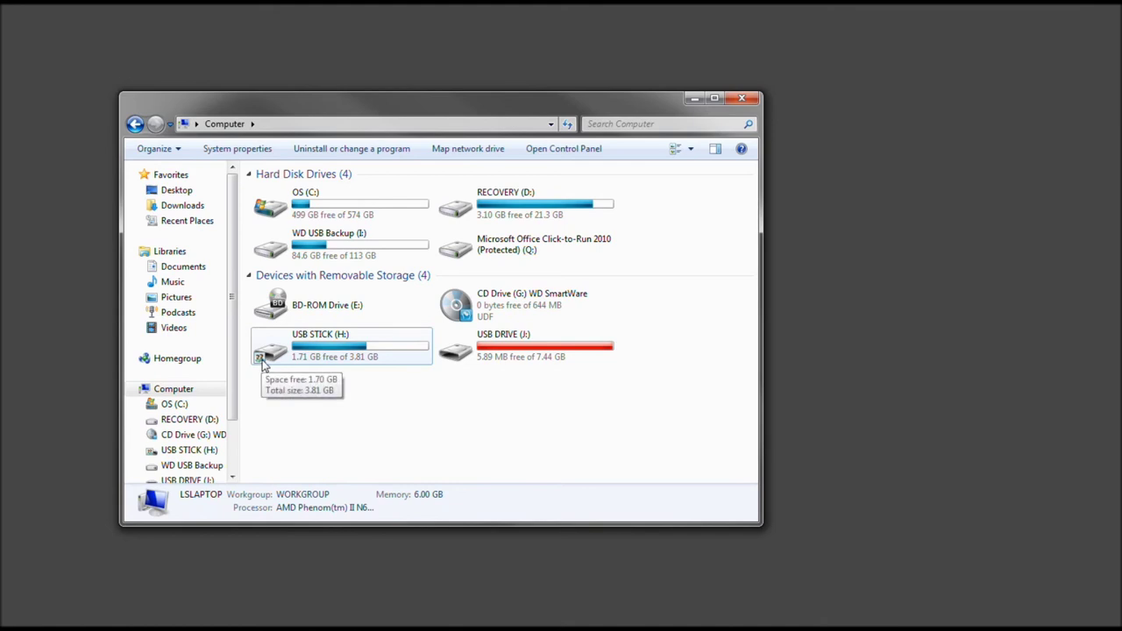
pyautogui.click(262, 365)
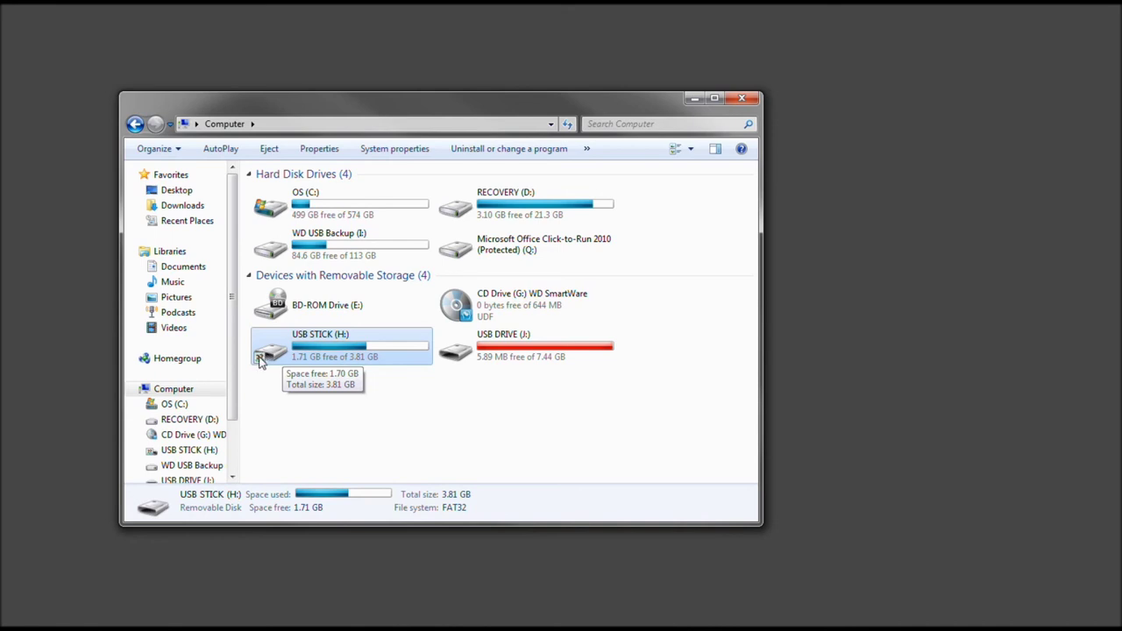
pyautogui.rightClick(259, 361)
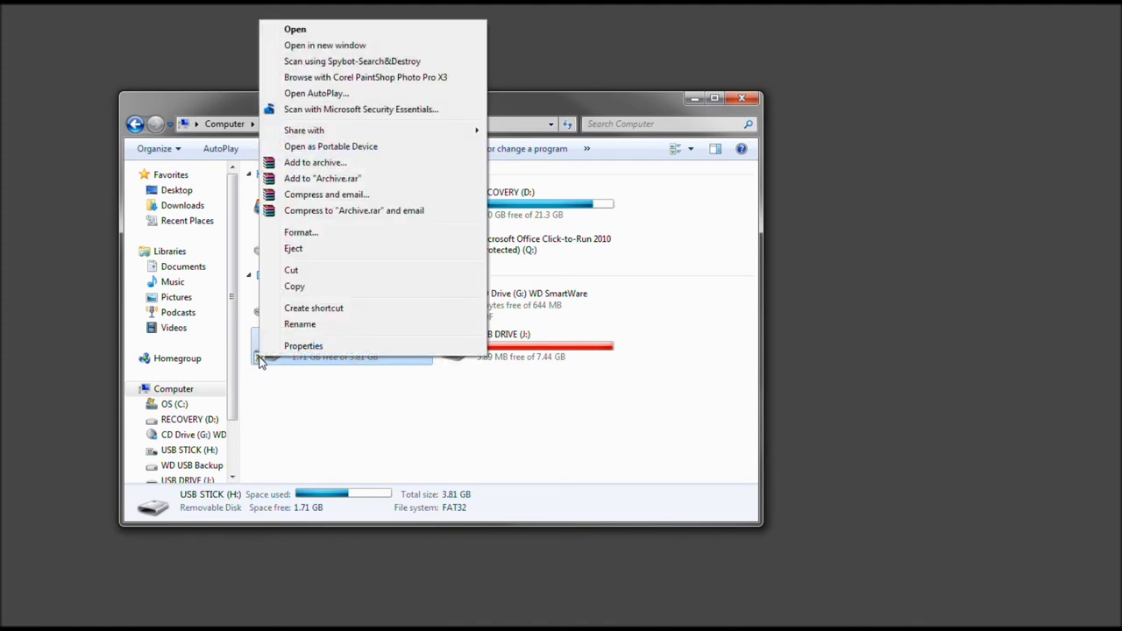
pyautogui.click(289, 347)
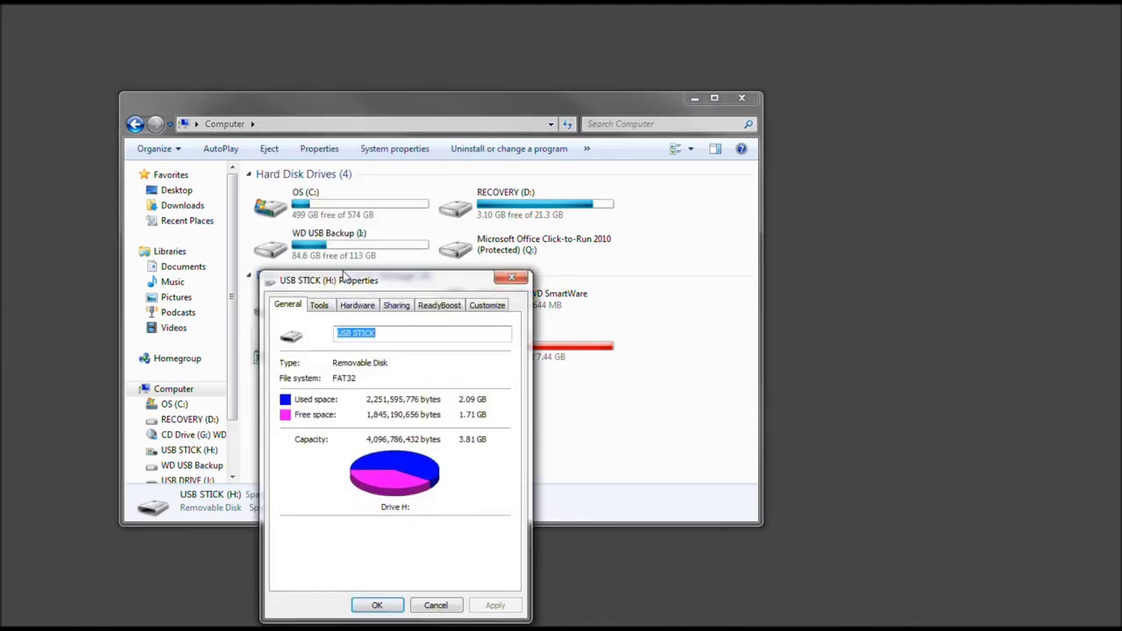
pyautogui.click(394, 309)
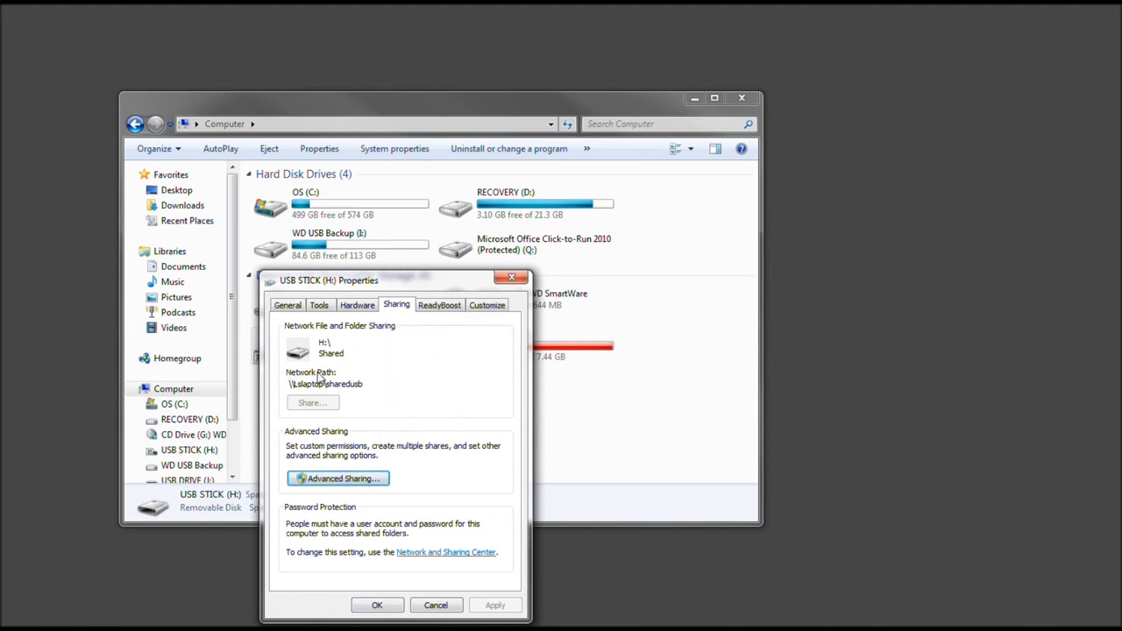
# Copy the drive's network path \\Lslaptop\sharedusb and close its properties
pyautogui.moveTo(295, 388); pyautogui.dragTo(318, 394)
pyautogui.click(324, 393)
pyautogui.moveTo(365, 388); pyautogui.dragTo(287, 386)
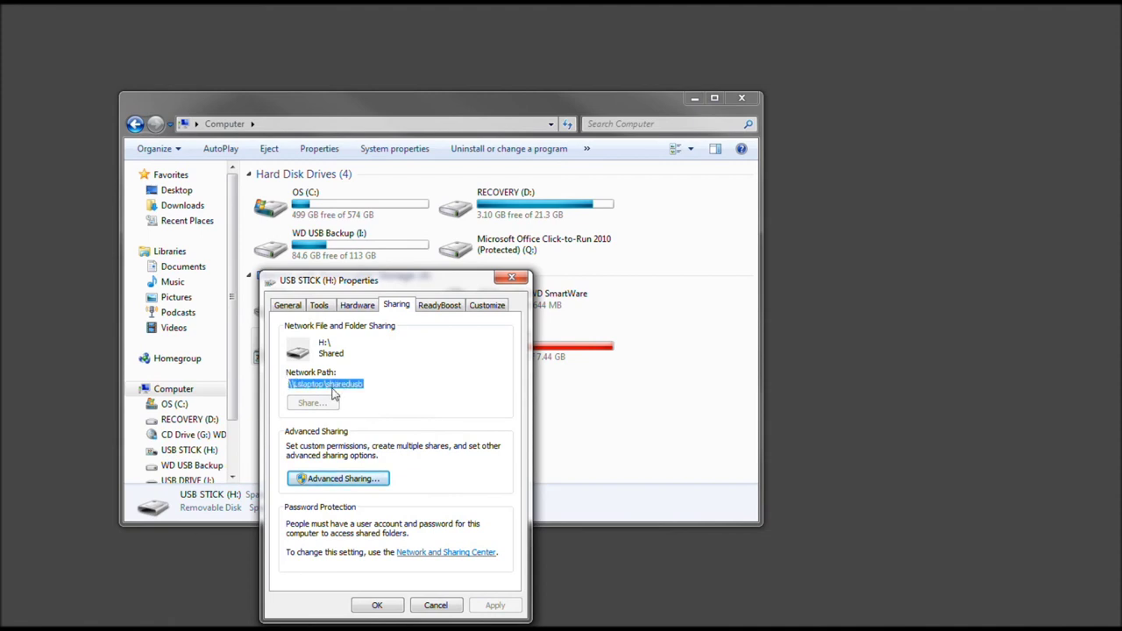
pyautogui.rightClick(337, 390)
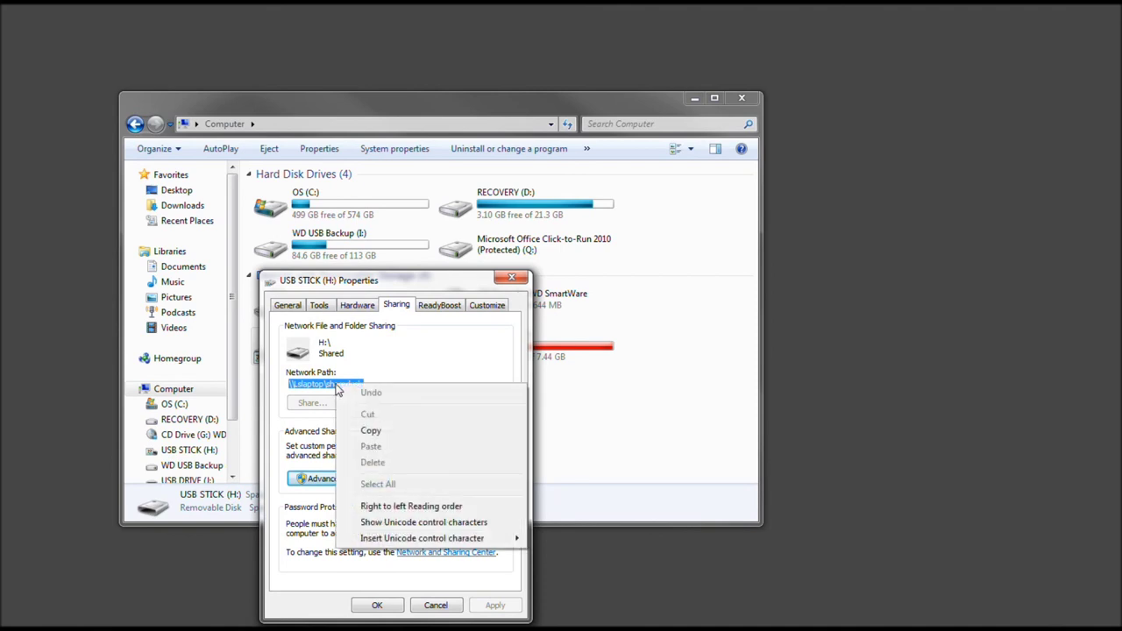
pyautogui.click(371, 430)
pyautogui.click(375, 606)
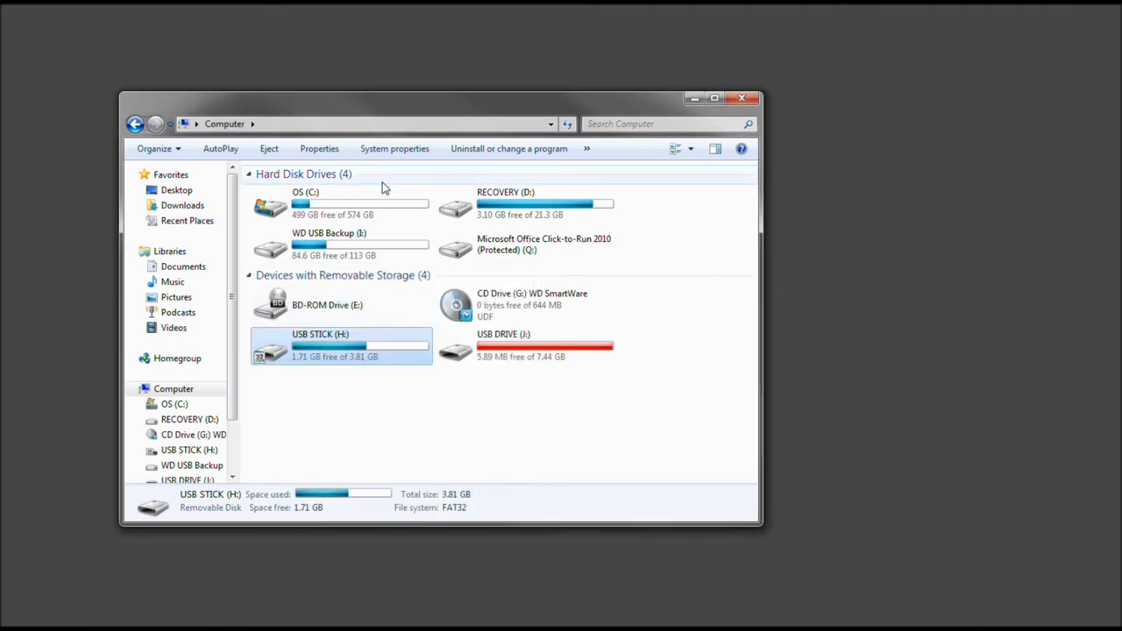
# Go to the copied network path \\Lslaptop\sharedusb in the file browser and look through the shared files
pyautogui.click(414, 129)
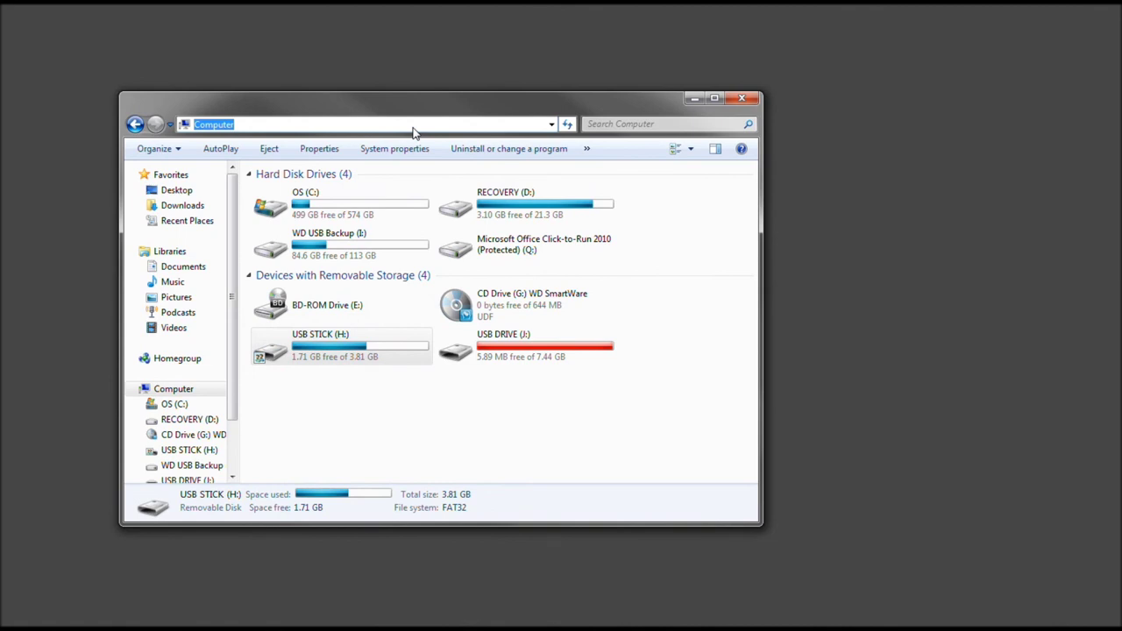
pyautogui.hotkey('ctrl', 'v')
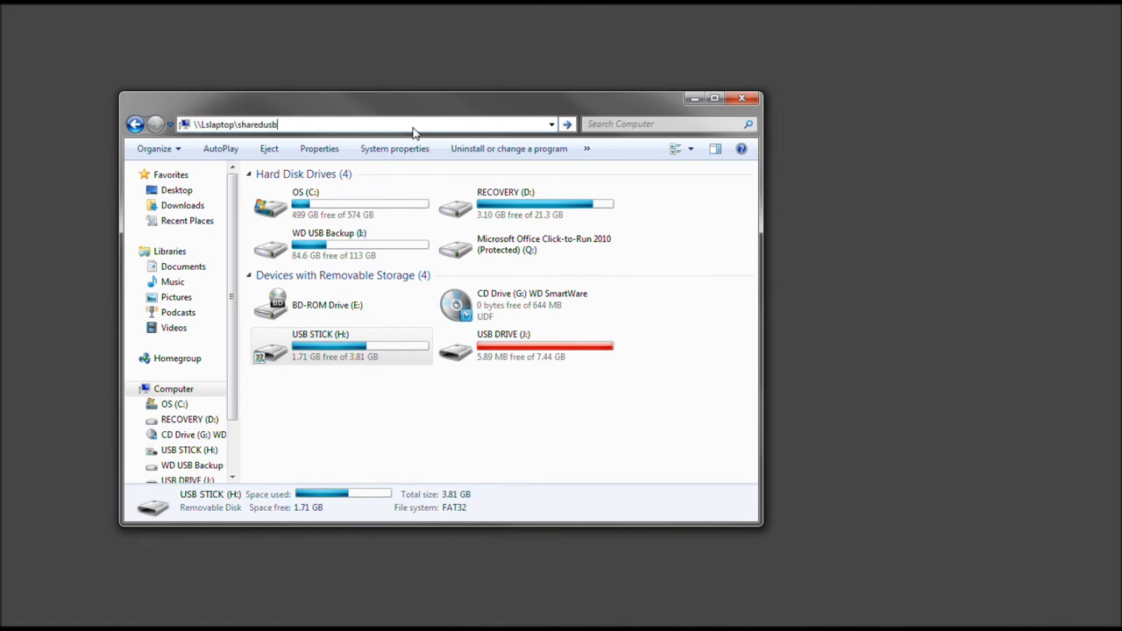
pyautogui.rightClick(414, 129)
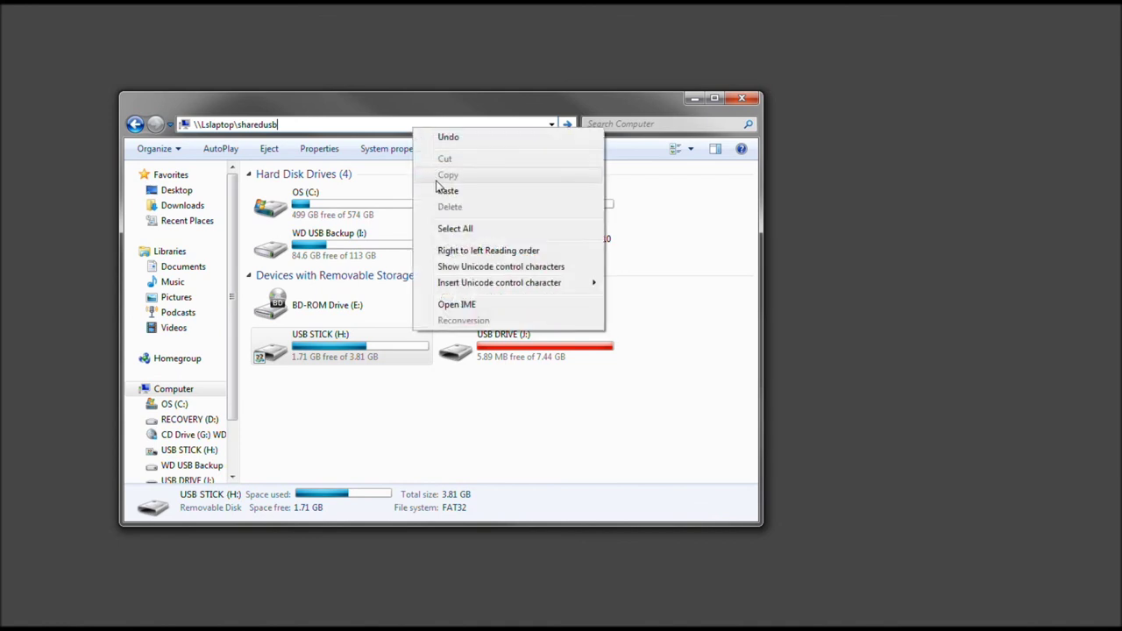
pyautogui.click(368, 124)
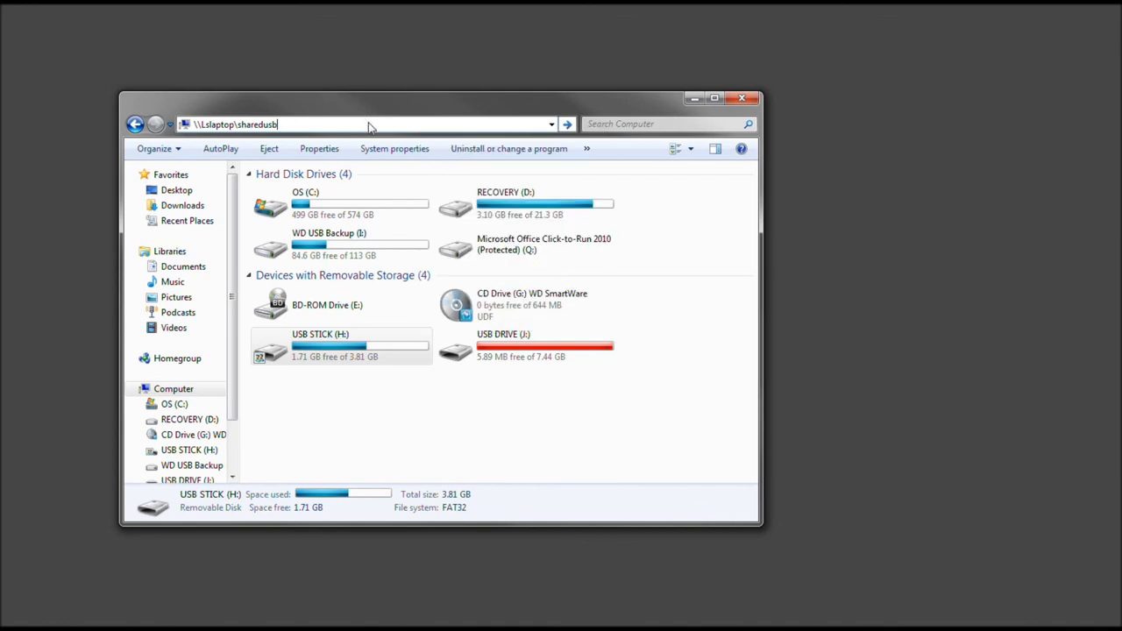
pyautogui.press('Return')
pyautogui.scroll(-1, 726, 245)
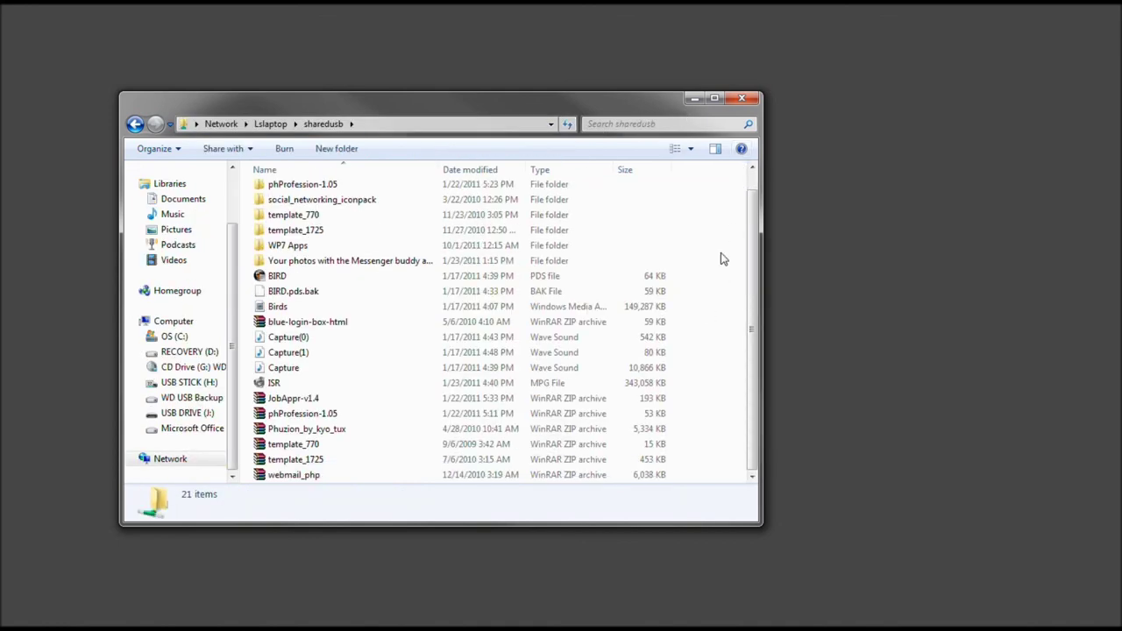